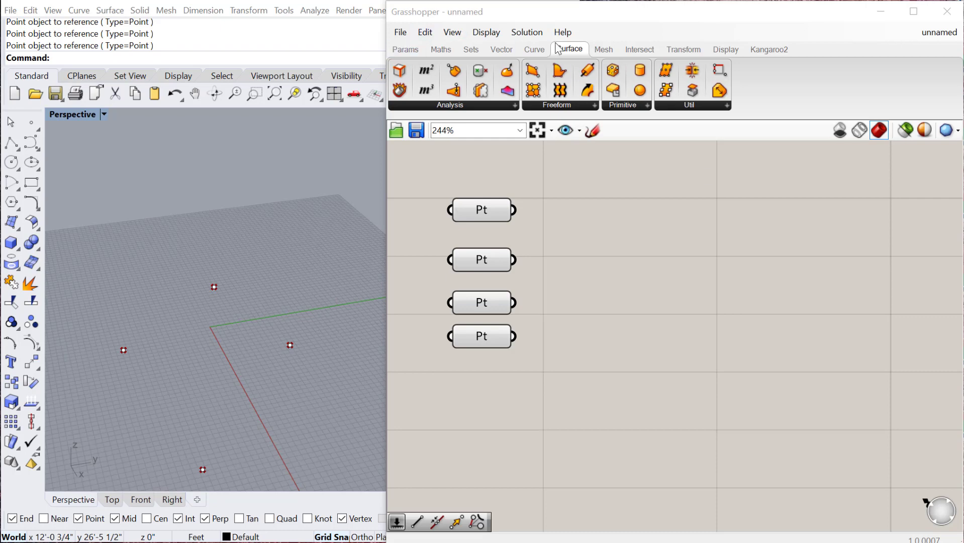
Add a 4Point Surface component beside the four Point parameters on the canvas.
click(562, 106)
click(573, 129)
click(603, 244)
drag(599, 240, 631, 268)
scroll(210, 311, down, 4)
right_drag(207, 330, 210, 310)
scroll(210, 310, up, 6)
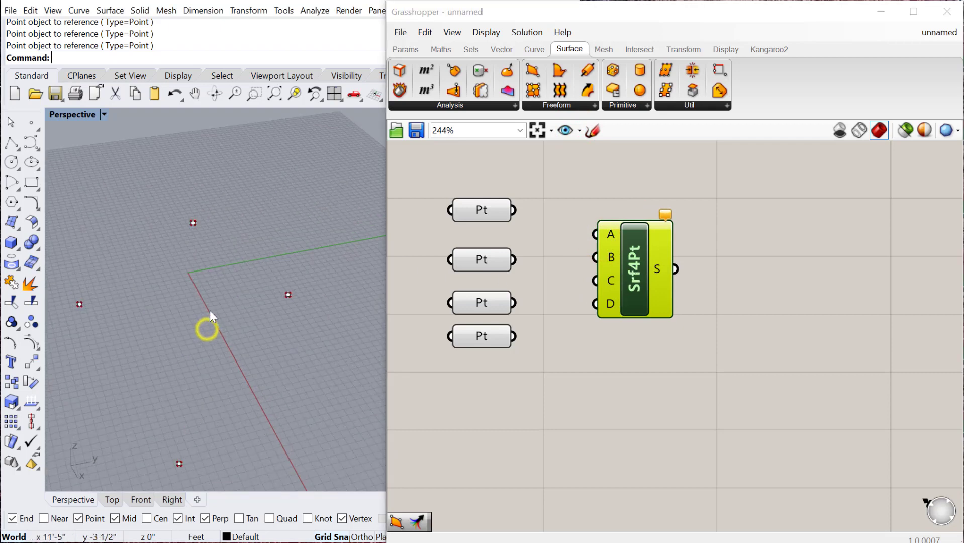
Connect the four Point parameters in order to inputs A, B, C and D of the 4Point Surface component.
drag(489, 216, 488, 227)
drag(646, 282, 654, 282)
right_drag(546, 277, 539, 250)
drag(508, 193, 597, 208)
drag(507, 234, 596, 232)
drag(508, 277, 597, 255)
drag(508, 311, 596, 278)
drag(625, 241, 638, 265)
Swap the point connections at inputs C and D of the 4Point Surface, and restore their original order.
drag(509, 276, 594, 280)
drag(508, 310, 593, 258)
drag(505, 276, 594, 258)
drag(513, 309, 595, 280)
Delete the Point parameters and the 4Point Surface component from the canvas, and delete the four points from the Rhino model.
drag(491, 283, 490, 278)
drag(621, 272, 626, 274)
scroll(626, 269, down, 1)
right_drag(573, 331, 571, 307)
drag(709, 343, 437, 175)
key(Delete)
right_drag(172, 283, 253, 396)
drag(252, 401, 110, 255)
key(Delete)
scroll(111, 259, up, 6)
text(Curv)
key(Return)
click(224, 413)
click(90, 283)
click(158, 178)
click(281, 186)
key(Escape)
Draw a closed four-sided polyline on the construction plane in the Perspective viewport.
text(Poly)
key(Return)
click(144, 392)
click(87, 316)
click(146, 196)
click(397, 209)
click(337, 224)
click(145, 392)
click(282, 271)
Add a Curve parameter to the canvas and reference the closed polyline in it.
double_click(461, 195)
text(curve)
key(Return)
right_click(463, 200)
click(507, 369)
drag(463, 196, 474, 210)
Add a Boundary Surfaces component and connect the Curve parameter to its edges input.
double_click(657, 251)
text(bounda)
click(654, 235)
drag(656, 250, 631, 230)
drag(507, 210, 618, 248)
click(587, 283)
Add a Fragment Patch component below Boundary Surfaces and connect the Curve parameter to its boundary input.
double_click(546, 345)
text(frag)
key(Return)
ctrl+alt+click(615, 336)
drag(505, 210, 582, 344)
Turn off the preview of the Boundary Surfaces component and reposition Fragment Patch beneath it.
drag(599, 226, 616, 229)
right_click(675, 203)
click(690, 210)
right_click(696, 212)
click(710, 228)
drag(628, 346, 609, 326)
Add a Patch component below the Fragment Patch component.
scroll(626, 287, up, 1)
double_click(605, 419)
text(patch)
click(568, 401)
drag(612, 413, 629, 455)
Select the components above Patch and turn off their preview.
drag(721, 382, 585, 194)
right_click(744, 188)
click(767, 208)
Connect the Curve parameter to both the curves and the points inputs of the Patch component.
right_drag(695, 328, 696, 314)
drag(482, 182, 578, 424)
drag(482, 182, 579, 401)
scroll(592, 421, up, 2)
right_drag(540, 435, 624, 430)
right_click(679, 415)
click(678, 415)
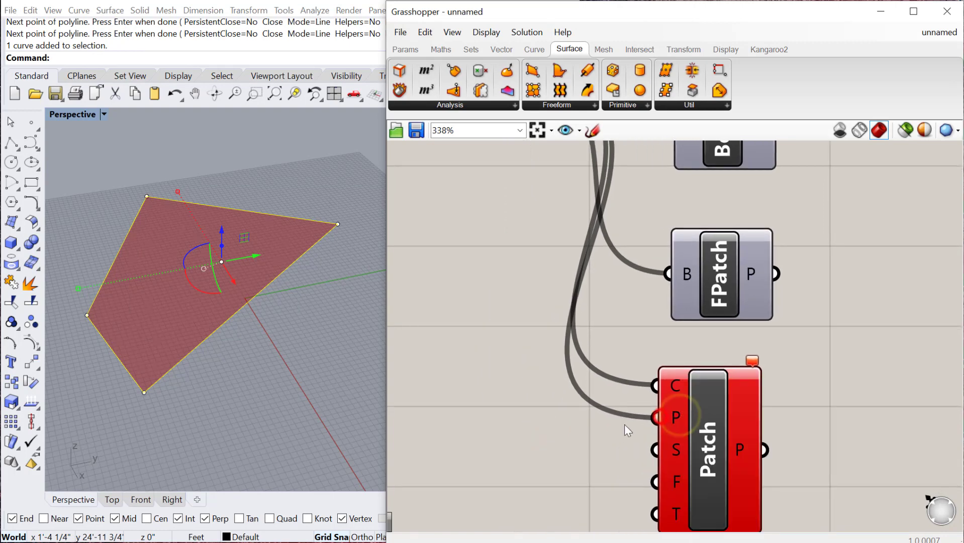
Disconnect the Curve parameter from the Patch component's points input.
scroll(624, 425, down, 3)
drag(643, 424, 565, 223)
drag(653, 416, 659, 416)
right_click(658, 416)
click(576, 438)
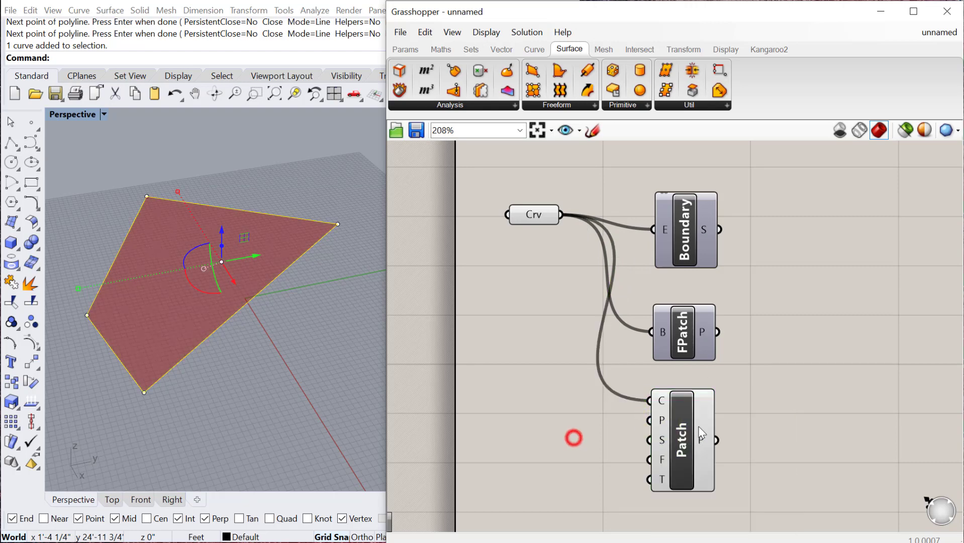
Examine the descriptions of the Patch component's inputs.
right_drag(693, 407, 680, 367)
click(664, 375)
drag(666, 374, 666, 378)
mouse_move(648, 400)
mouse_move(651, 419)
mouse_move(649, 440)
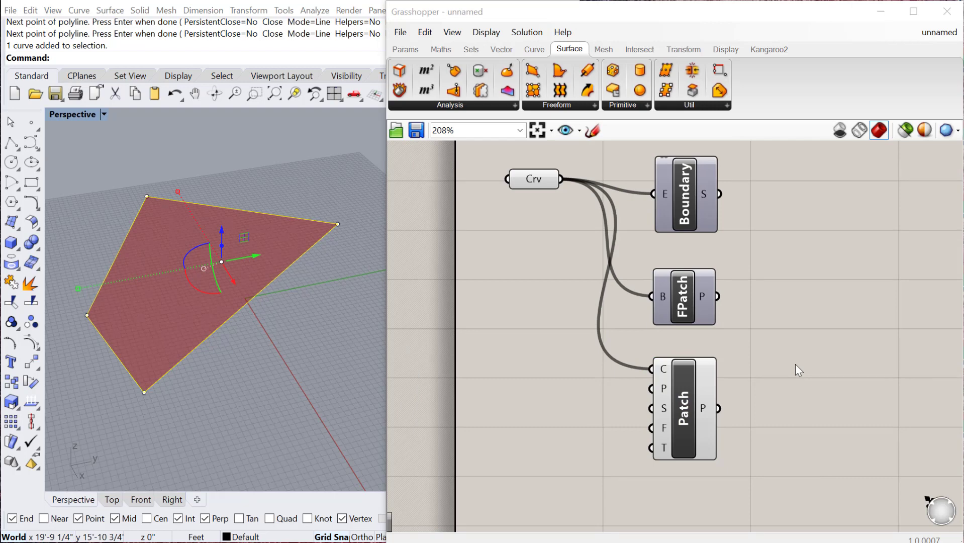
Draw a closed, concave degree 3 curve with six control points in front of the polyline and select it.
click(280, 313)
scroll(82, 280, down, 7)
scroll(184, 347, up, 4)
key(Return)
click(185, 414)
click(127, 351)
click(186, 271)
click(337, 316)
click(371, 416)
click(258, 358)
click(185, 413)
drag(237, 320, 208, 283)
scroll(260, 315, down, 2)
Add a second Curve parameter to the canvas and reference the closed freeform curve in it.
double_click(498, 345)
text(curve)
key(Return)
right_click(498, 345)
click(544, 520)
click(590, 283)
Duplicate the Boundary Surfaces, Fragment Patch and Patch components below the originals.
drag(771, 462, 652, 145)
drag(681, 193, 652, 348)
click(540, 257)
scroll(708, 315, down, 2)
scroll(697, 314, down, 1)
Toggle the viewport preview of the duplicated surface components.
drag(829, 424, 727, 173)
right_click(727, 170)
click(696, 169)
right_drag(663, 292, 662, 233)
drag(704, 484, 616, 358)
right_click(708, 354)
click(730, 375)
Connect the second Curve parameter to the edges input of the duplicated Boundary Surfaces component.
click(664, 281)
right_click(661, 224)
click(675, 230)
drag(569, 275, 653, 283)
click(651, 347)
Connect the second Curve parameter to the duplicated Fragment Patch's boundary input and toggle the previews to compare the surfaces.
right_click(707, 326)
click(725, 347)
drag(569, 276, 662, 366)
click(667, 291)
right_click(657, 231)
click(677, 251)
click(700, 354)
Select the duplicated Boundary Surfaces, Fragment Patch and Patch components together on the canvas.
scroll(676, 341, up, 1)
drag(659, 359, 653, 362)
drag(537, 286, 539, 291)
scroll(729, 364, down, 2)
right_drag(750, 335, 674, 335)
drag(640, 460, 579, 286)
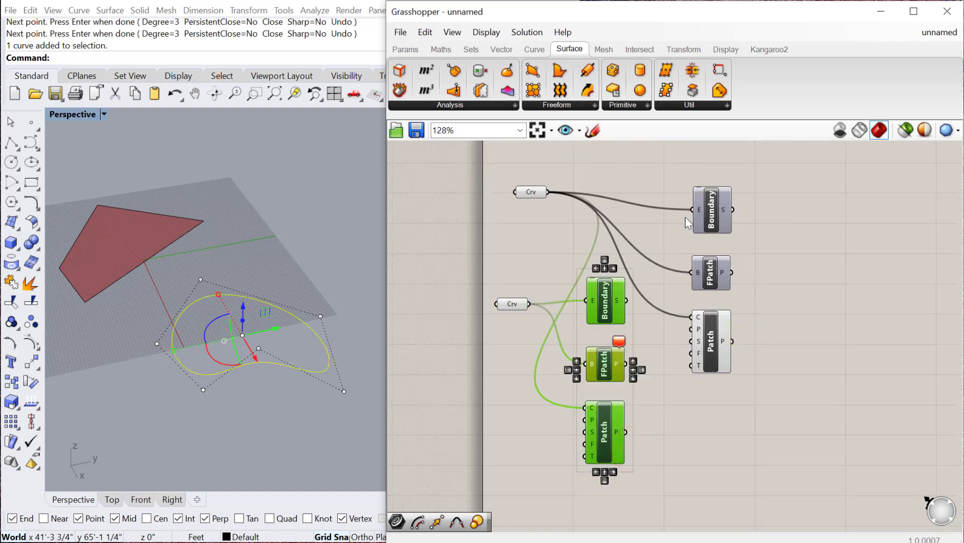
Enable the Profiler canvas widget so that computation times are displayed below the components.
scroll(716, 237, up, 1)
click(486, 32)
mouse_move(555, 279)
click(679, 330)
scroll(674, 217, up, 4)
click(642, 310)
Turn off the viewport preview of the duplicated Boundary Surfaces, Fragment Patch and Patch components.
scroll(564, 328, down, 5)
drag(561, 488, 420, 289)
right_click(446, 239)
click(459, 265)
right_click(461, 269)
click(492, 286)
Examine the profiler times of the Boundary Surfaces, Fragment Patch and Patch components to compare their computation speed.
scroll(98, 239, up, 4)
click(161, 176)
scroll(88, 281, up, 2)
click(833, 301)
scroll(623, 288, up, 4)
drag(634, 284, 635, 287)
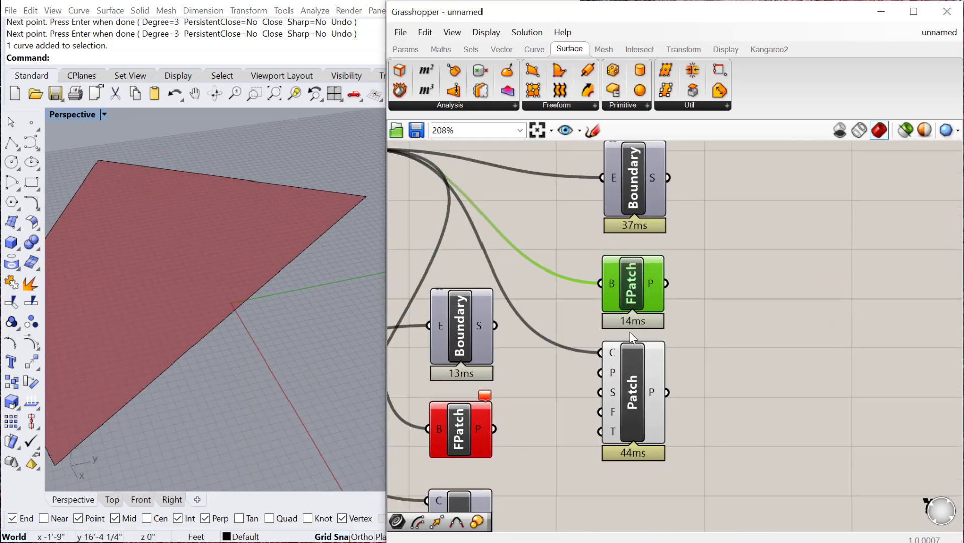
mouse_move(657, 389)
scroll(631, 295, down, 2)
scroll(572, 336, down, 3)
right_drag(706, 373, 641, 345)
Delete the closed polyline from the Rhino viewport.
scroll(302, 334, down, 7)
drag(302, 385, 121, 215)
scroll(132, 224, down, 4)
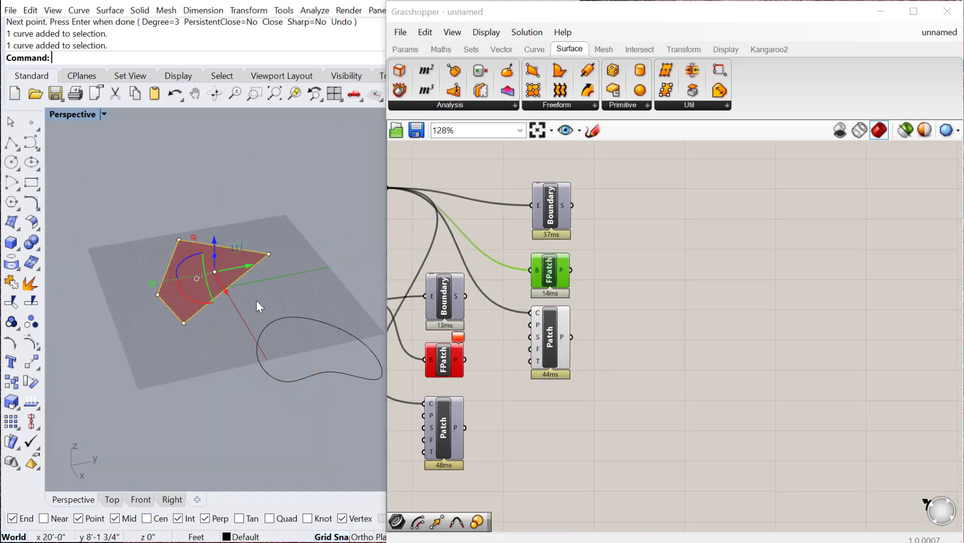
drag(255, 296, 175, 246)
key(Delete)
Copy the closed freeform curve vertically to place a duplicate above the original.
scroll(153, 252, down, 6)
drag(272, 352, 240, 326)
click(217, 283)
text(Copy)
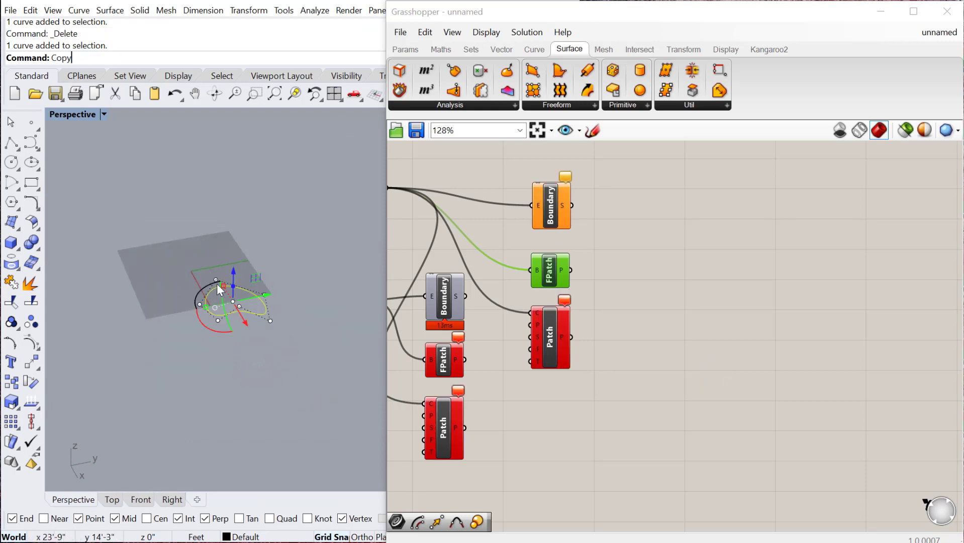
key(Return)
click(103, 57)
click(241, 289)
click(242, 196)
key(Escape)
Draw a second closed freeform curve with the Curve command on the ground plane beside the existing ones.
scroll(251, 255, up, 4)
right_drag(213, 317, 217, 290)
scroll(215, 275, down, 4)
scroll(243, 209, up, 4)
drag(280, 267, 211, 173)
scroll(210, 290, down, 2)
right_drag(226, 292, 223, 323)
click(224, 323)
text(Curve)
key(Return)
click(106, 334)
click(113, 307)
click(185, 303)
click(158, 432)
click(107, 395)
click(106, 334)
click(158, 342)
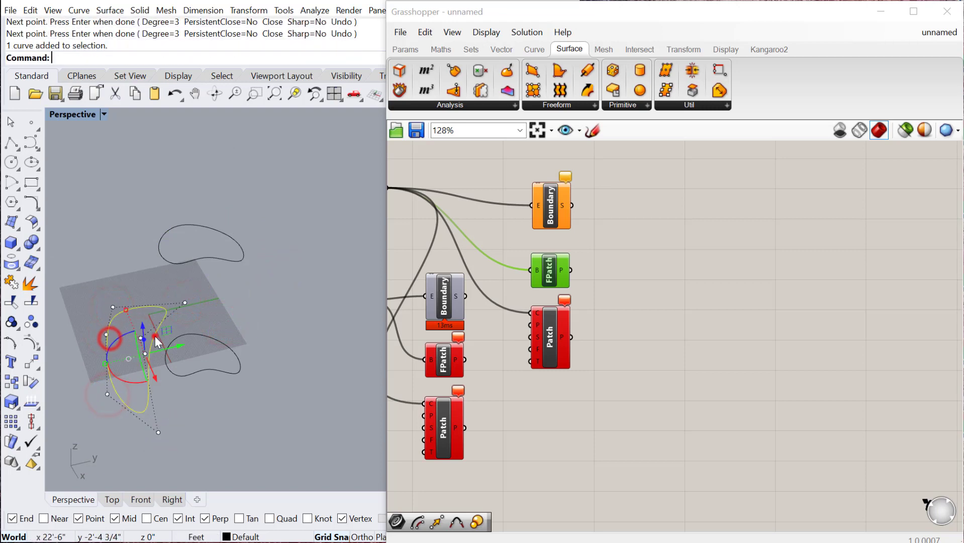
Move the newly drawn curve up and across so it sits between the original freeform curve and its raised copy.
right_drag(150, 334, 144, 281)
drag(139, 282, 148, 211)
drag(170, 246, 230, 251)
click(181, 303)
right_drag(164, 307, 179, 382)
right_drag(222, 353, 191, 312)
right_drag(632, 403, 577, 307)
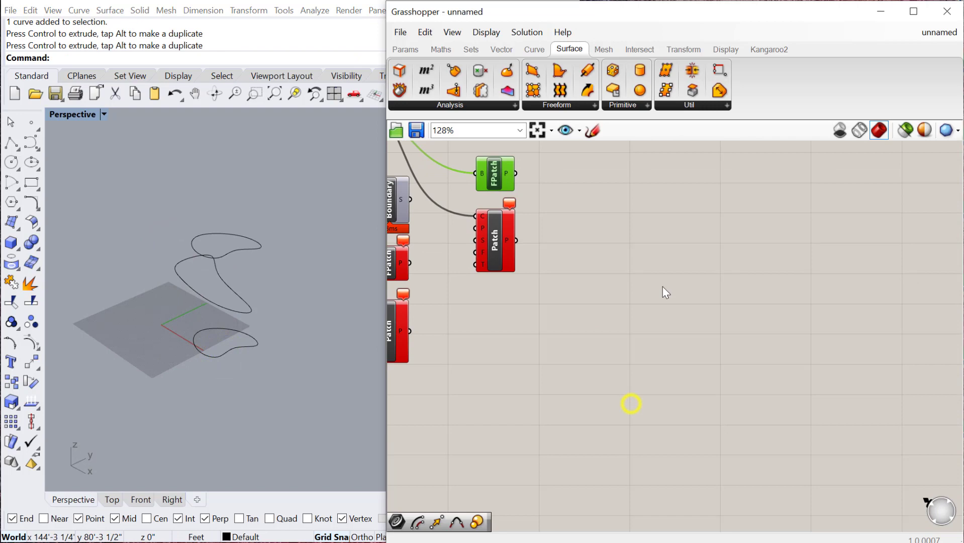
Delete the leftover patch and boundary surface components from the Grasshopper canvas.
right_drag(663, 286, 595, 348)
scroll(594, 348, down, 4)
drag(583, 442, 388, 220)
key(Delete)
Place a Curve parameter on the canvas and duplicate it to get three, arranged in a column.
double_click(448, 295)
text(curve)
key(Return)
scroll(448, 296, up, 4)
key(ctrl+c)
key(ctrl+v)
drag(440, 267, 438, 336)
Reference the three stacked closed curves from Rhino, one in each Curve parameter.
right_click(435, 259)
click(476, 435)
click(247, 247)
right_click(439, 290)
click(468, 467)
click(226, 304)
right_click(437, 335)
click(474, 507)
click(253, 351)
Add a Loft component and wire the Curve parameters into its curves input.
double_click(542, 338)
text(lof)
key(Return)
drag(545, 342, 535, 307)
drag(452, 262, 511, 299)
shift+drag(455, 335, 548, 304)
scroll(209, 267, up, 5)
mouse_move(210, 304)
right_down()
mouse_move(196, 250)
mouse_move(211, 297)
mouse_move(201, 295)
right_up()
drag(429, 287, 428, 293)
click(548, 311)
double_click(532, 363)
text(merge)
key(Return)
drag(525, 354, 534, 370)
scroll(559, 316, up, 3)
key(Delete)
scroll(534, 311, up, 3)
Change the loft options of the Loft component.
right_click(535, 311)
mouse_move(628, 421)
click(742, 453)
click(707, 427)
click(747, 509)
Add a Cap component and wire the Loft output into it to close the lofted shape's open ends.
double_click(704, 355)
text(cap)
click(669, 338)
drag(627, 290, 706, 311)
right_drag(134, 269, 136, 297)
scroll(767, 415, down, 2)
right_drag(646, 444, 747, 366)
scroll(643, 351, down, 1)
right_drag(511, 381, 654, 338)
right_drag(242, 301, 333, 328)
Delete the middle curve in Rhino and clear the loft and cap components and the extra Curve parameter from the canvas.
click(259, 285)
key(Delete)
click(662, 209)
key(Delete)
scroll(632, 273, down, 2)
drag(679, 325, 621, 166)
drag(854, 333, 692, 217)
drag(695, 341, 581, 221)
drag(838, 347, 689, 209)
key(Delete)
Arrange the two remaining Curve parameters and add a Ruled Surface component beside them.
drag(675, 350, 606, 214)
scroll(602, 234, down, 1)
scroll(602, 235, up, 3)
drag(600, 316, 589, 195)
click(586, 290)
click(694, 331)
right_drag(663, 185, 658, 199)
scroll(547, 224, up, 1)
double_click(694, 275)
text(ruled)
click(688, 265)
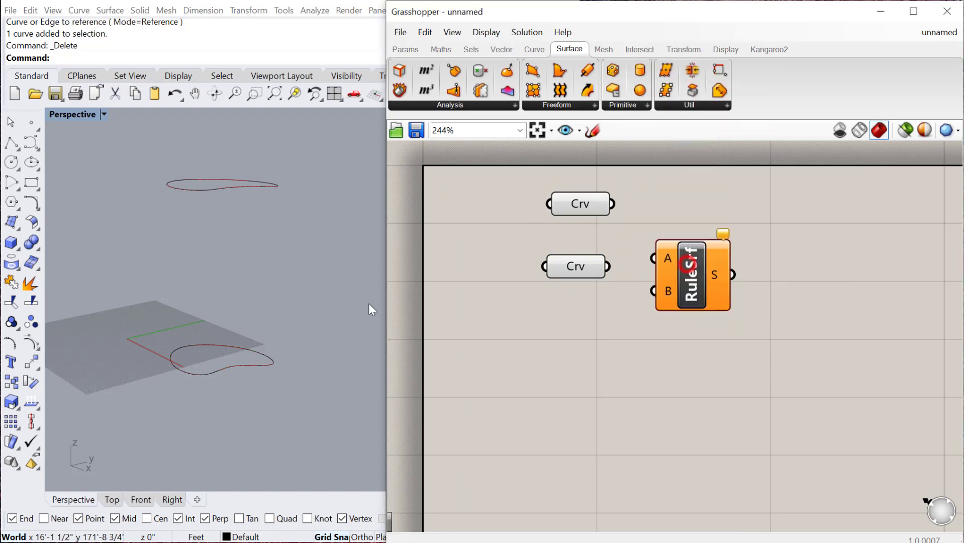
Delete both closed curves from the Rhino viewport.
scroll(219, 301, down, 6)
right_drag(216, 357, 226, 403)
drag(287, 434, 164, 201)
key(Delete)
Draw an open four-point freeform curve across the ground plane with the Curve command.
text(Curve)
key(Return)
click(102, 357)
click(122, 307)
click(208, 330)
click(224, 241)
right_click(223, 241)
Draw a second open freeform curve with five control points on the ground plane, near the first one.
right_click(160, 312)
click(93, 333)
click(144, 281)
click(214, 362)
click(223, 316)
click(203, 246)
right_click(204, 246)
Move the five-point curve vertically so it sits above the four-point curve.
click(213, 317)
right_drag(201, 356, 168, 284)
drag(168, 287, 162, 213)
mouse_move(222, 273)
right_down()
mouse_move(237, 289)
mouse_move(224, 275)
right_up()
Reference the two open Rhino curves, one in each Curve parameter.
right_click(568, 204)
click(605, 381)
right_click(557, 266)
click(605, 443)
click(497, 274)
right_click(570, 207)
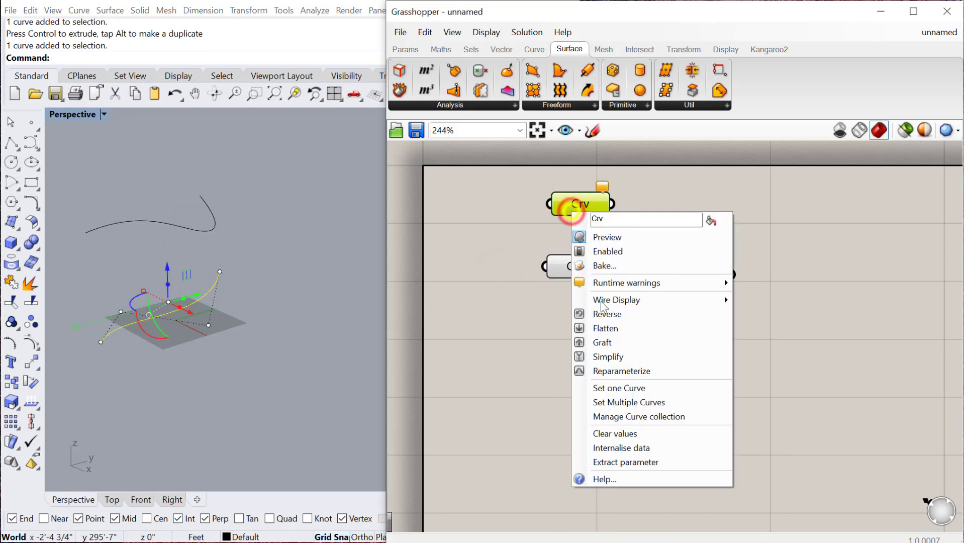
click(605, 383)
click(238, 234)
click(215, 229)
right_click(573, 197)
click(598, 369)
Align the Curve parameters with the Ruled Surface component and wire them into its A and B inputs.
drag(573, 202, 576, 230)
drag(577, 264, 580, 283)
drag(613, 231, 655, 259)
drag(691, 288, 695, 273)
drag(612, 285, 658, 275)
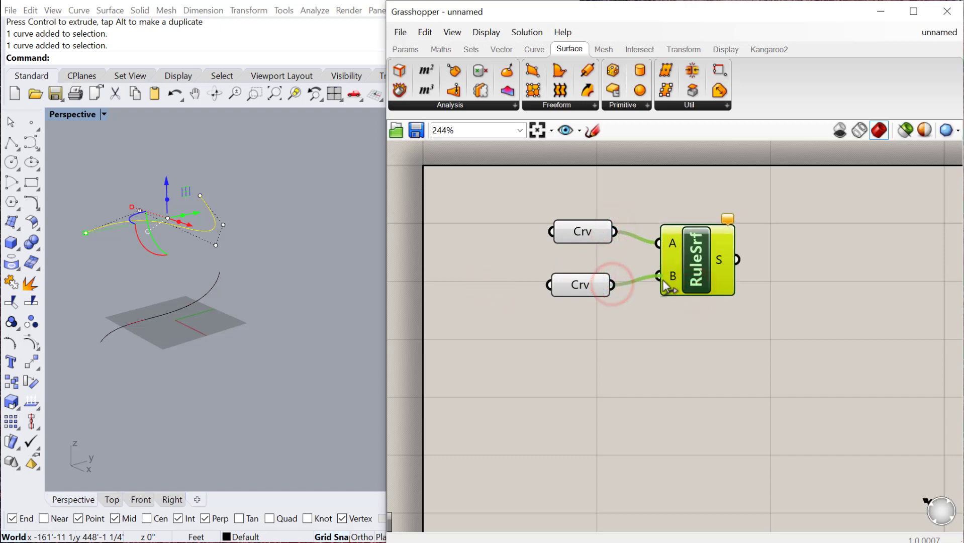